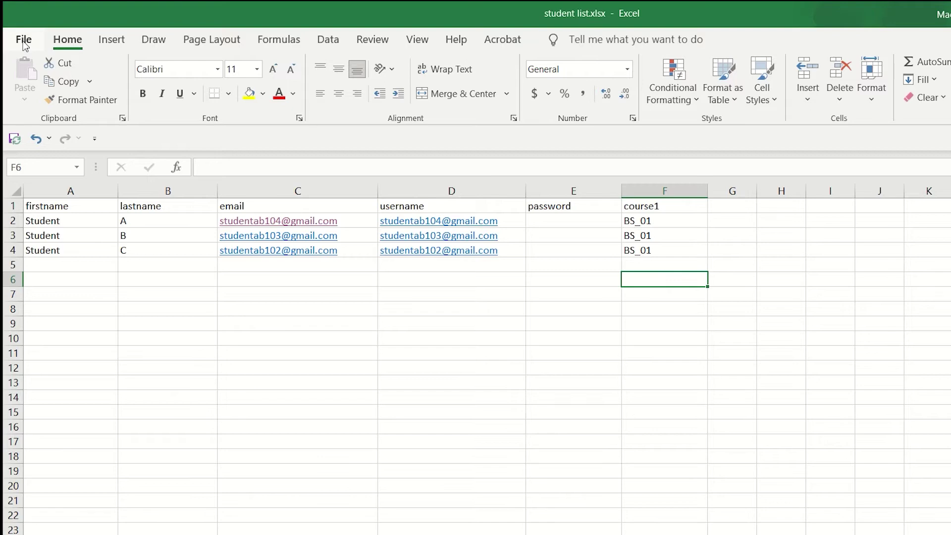
Save the sheet to the Desktop as student list.csv in CSV UTF-8 (Comma delimited) format.
click(23, 42)
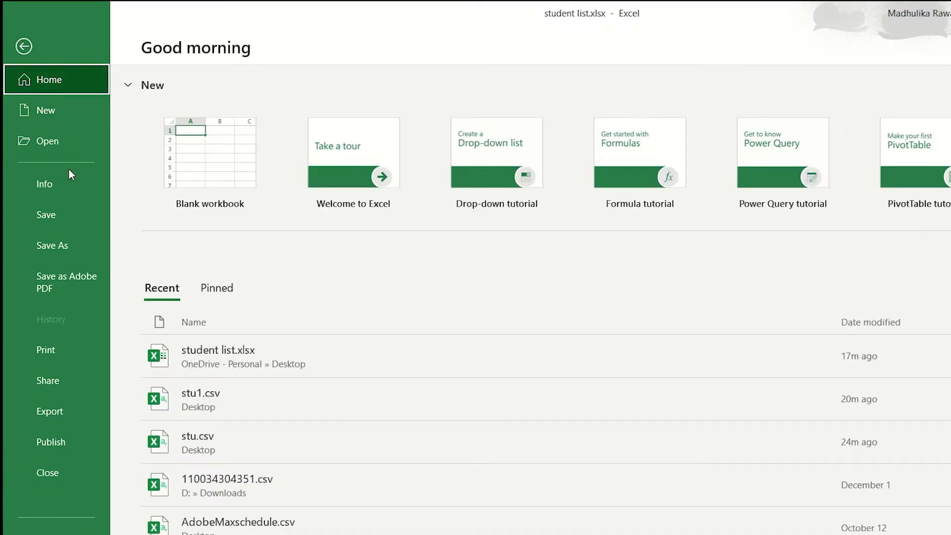
click(73, 251)
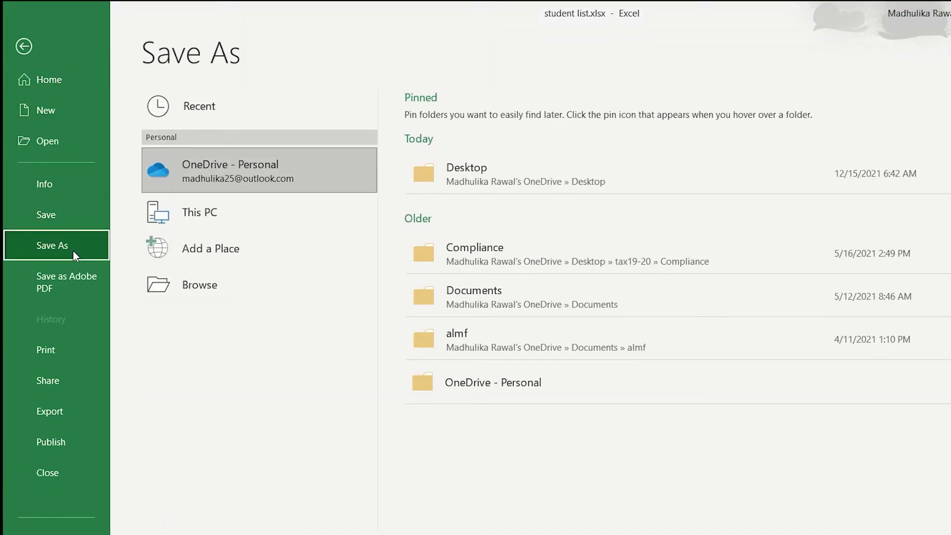
click(566, 177)
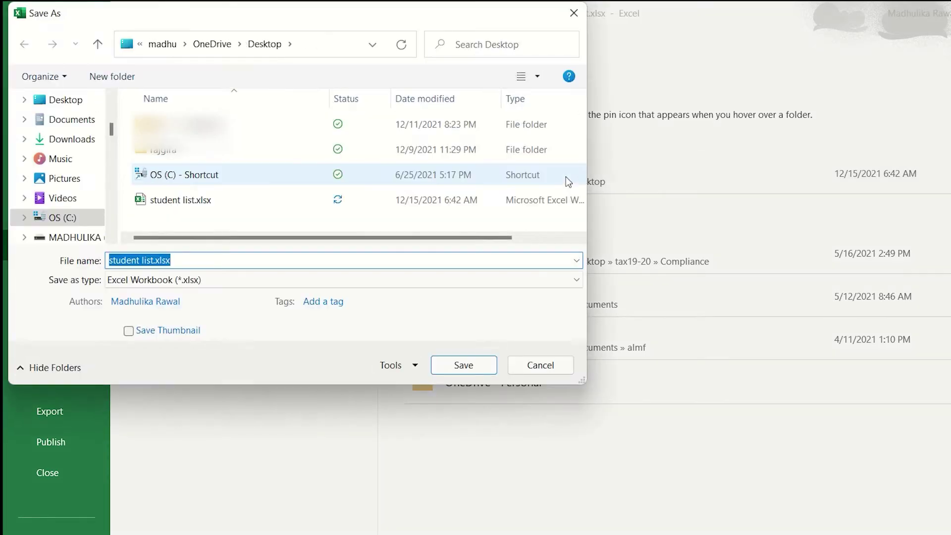
click(303, 280)
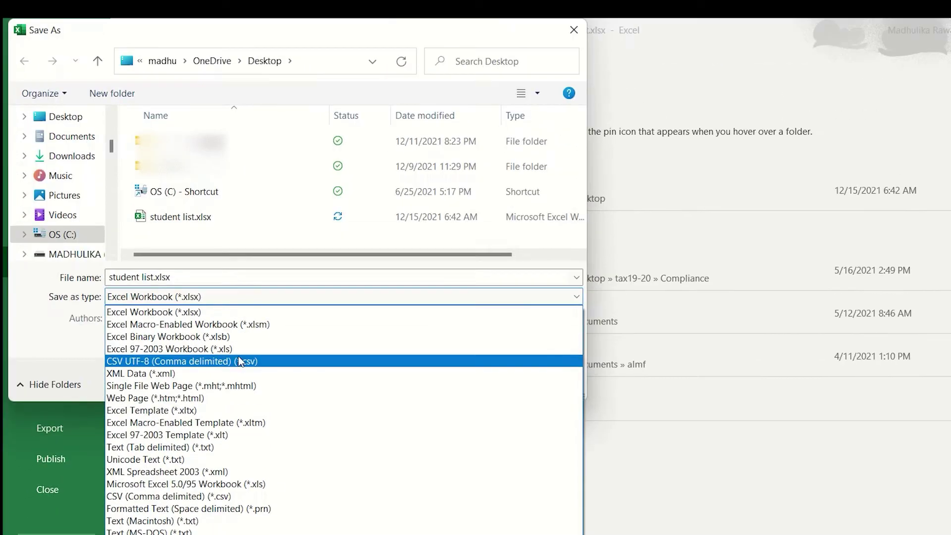
click(239, 361)
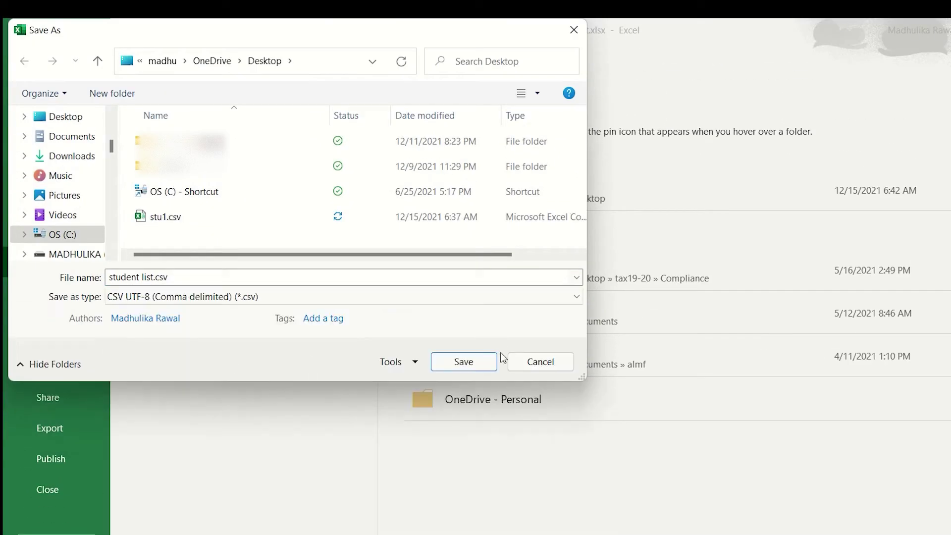
click(466, 364)
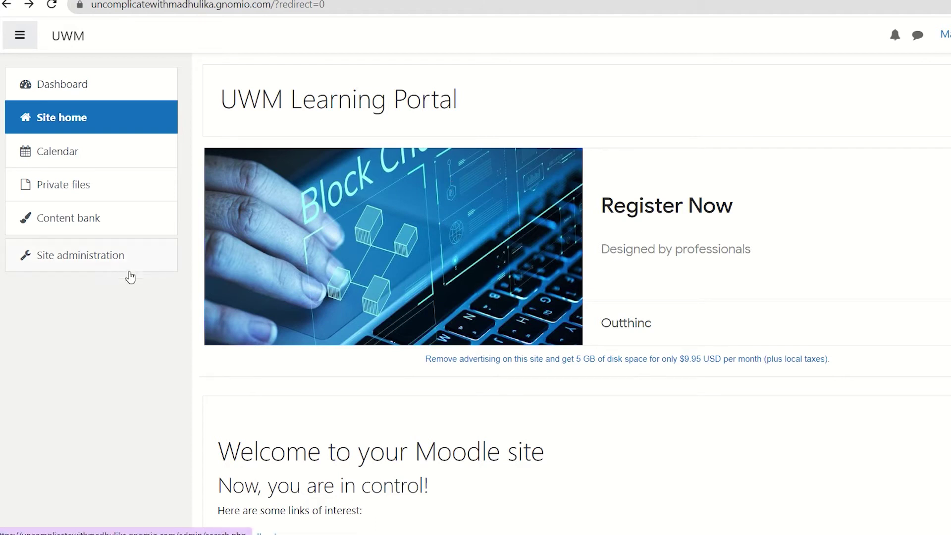
Go to Site administration > Users and open Upload users under Accounts.
click(89, 262)
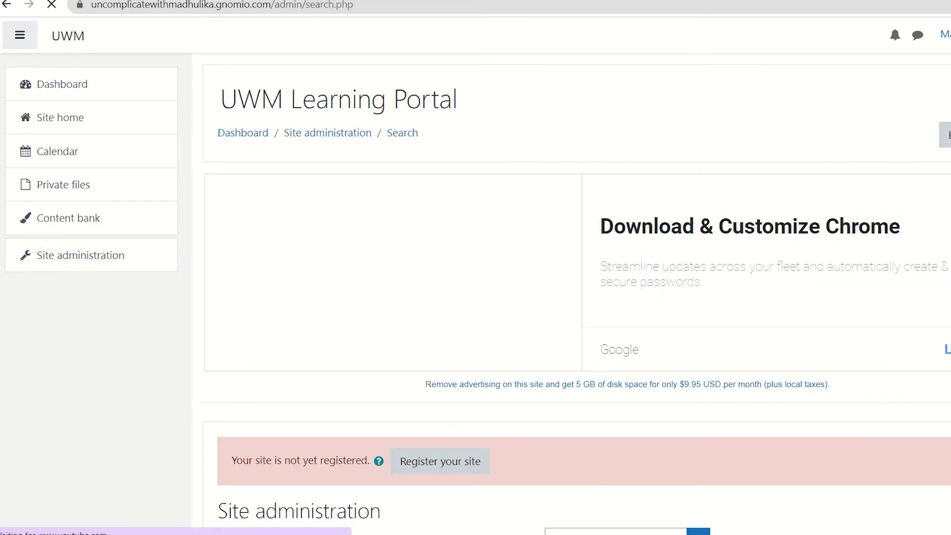
scroll(455, 104, down, 6)
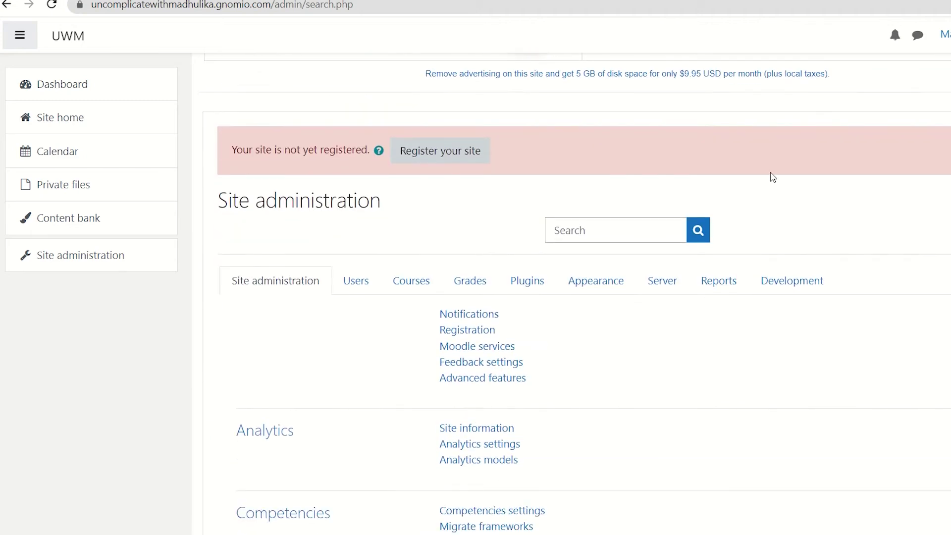
click(349, 292)
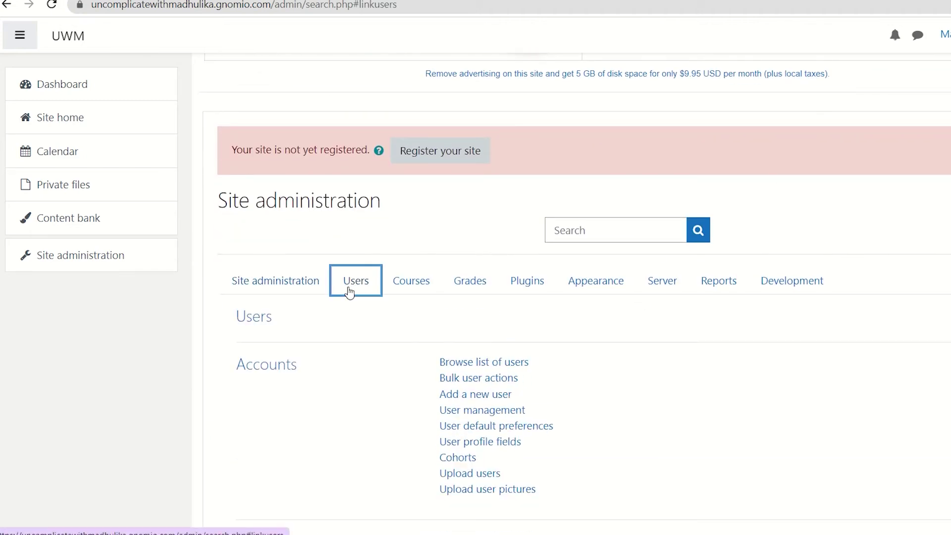
scroll(349, 292, down, 3)
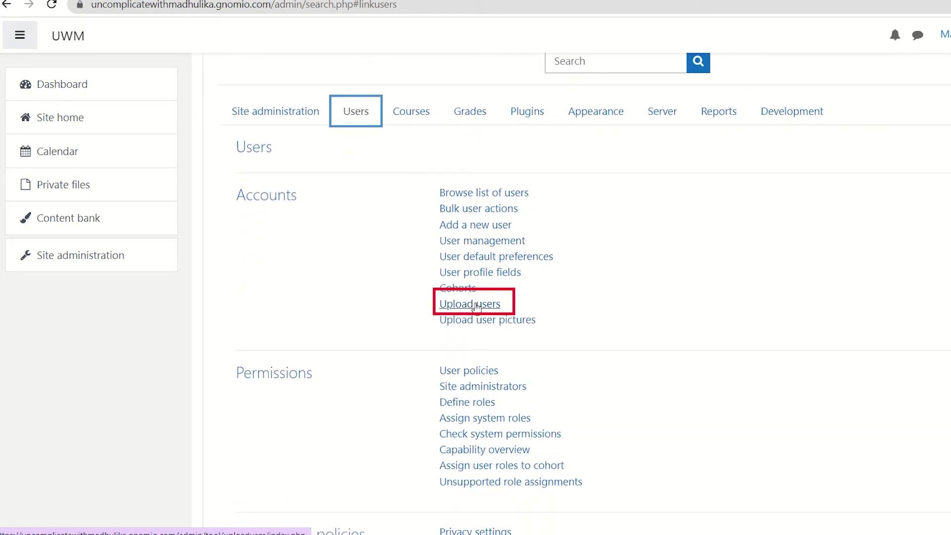
click(473, 304)
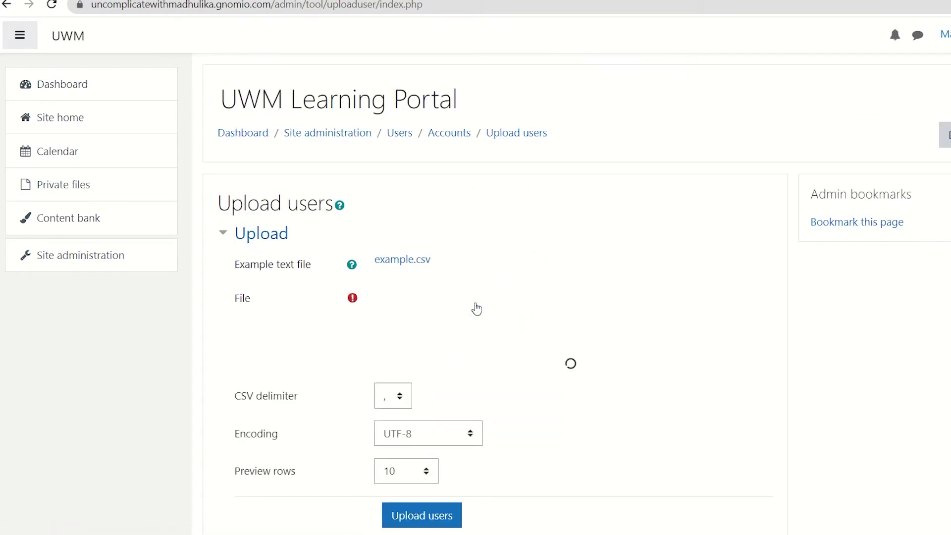
Pick student list.csv from the Desktop and upload it into the Upload users form.
click(429, 301)
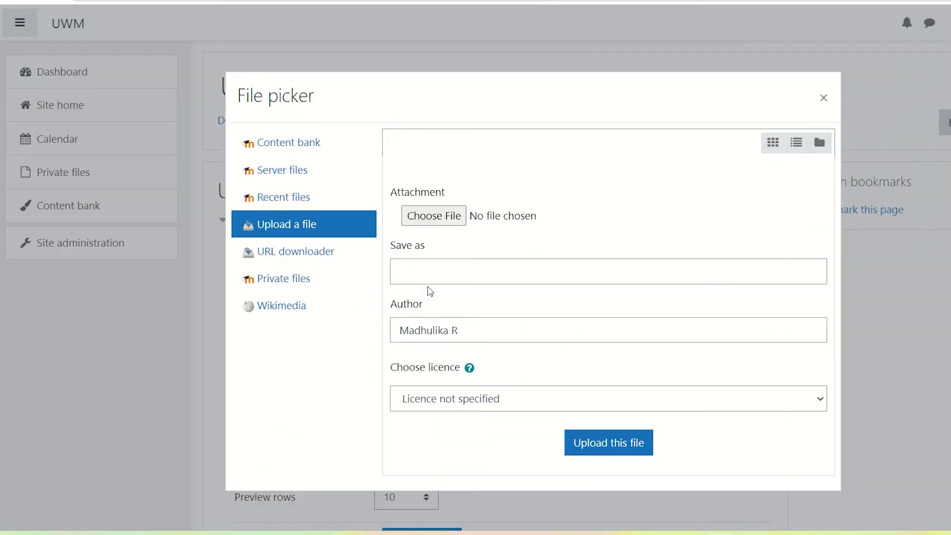
click(442, 224)
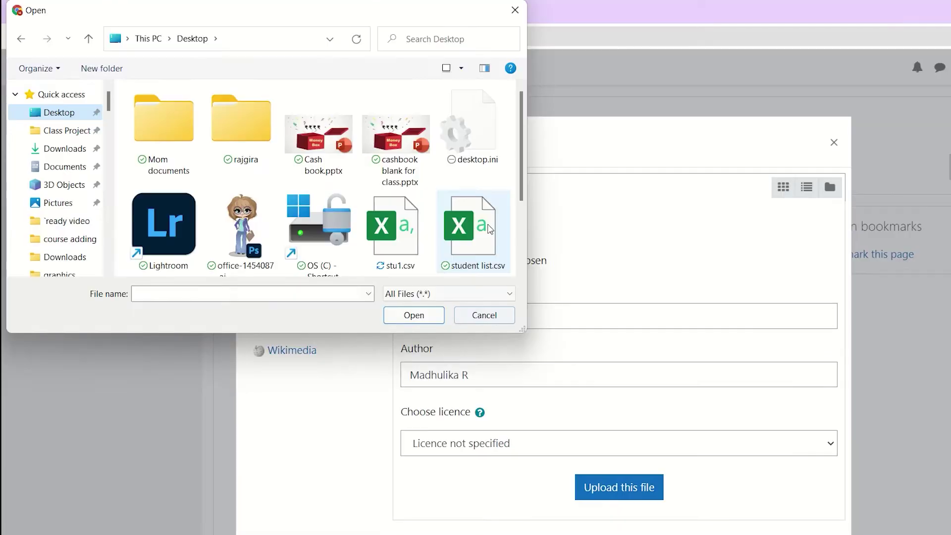
click(474, 225)
click(414, 318)
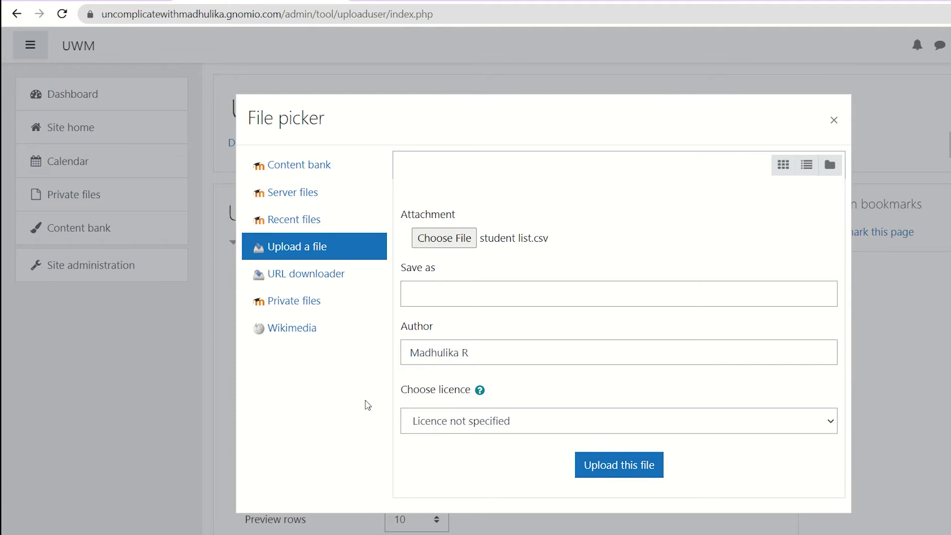
click(632, 470)
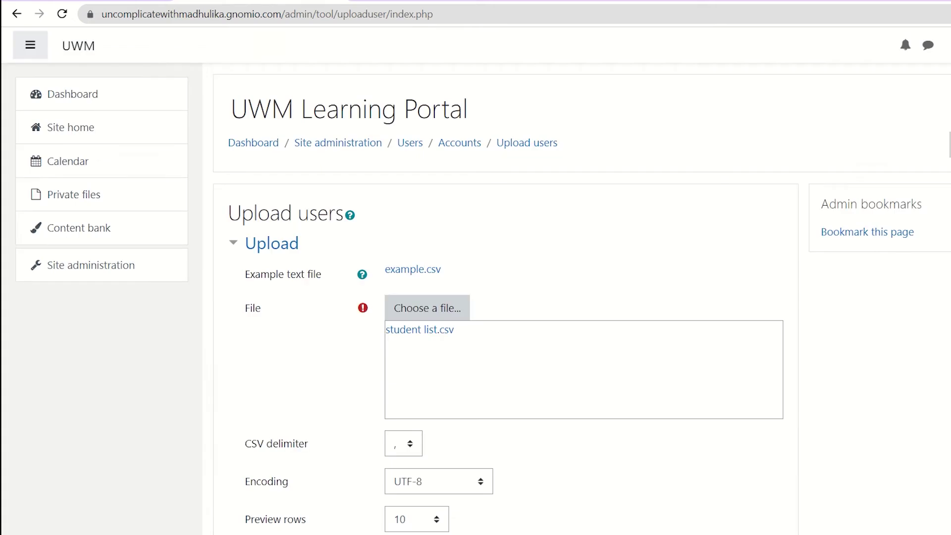
scroll(495, 297, down, 3)
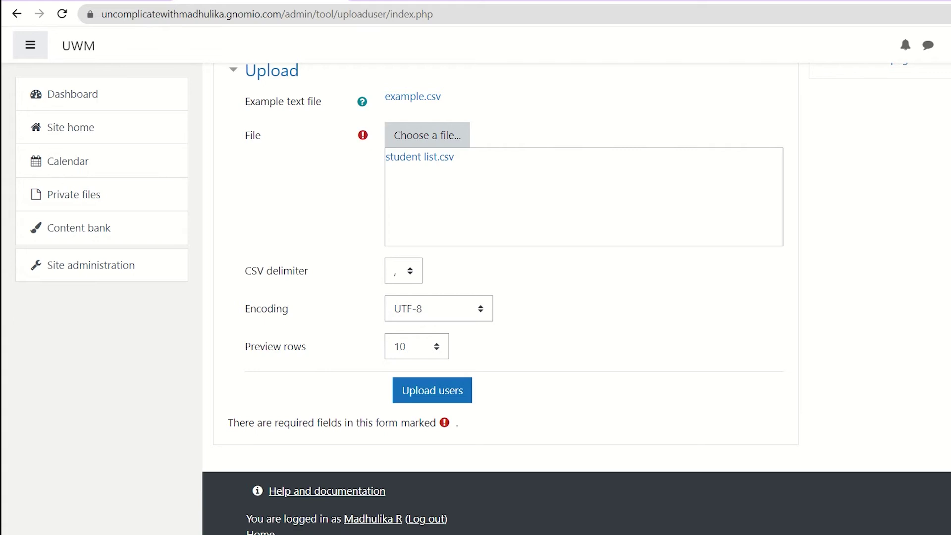
Preview the CSV student records and set Force password change to All.
click(454, 391)
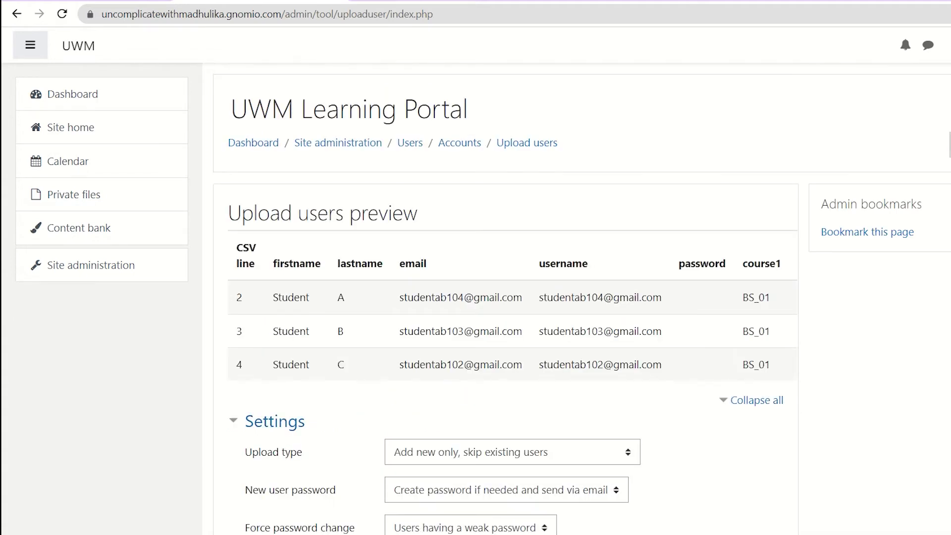
scroll(495, 297, down, 2)
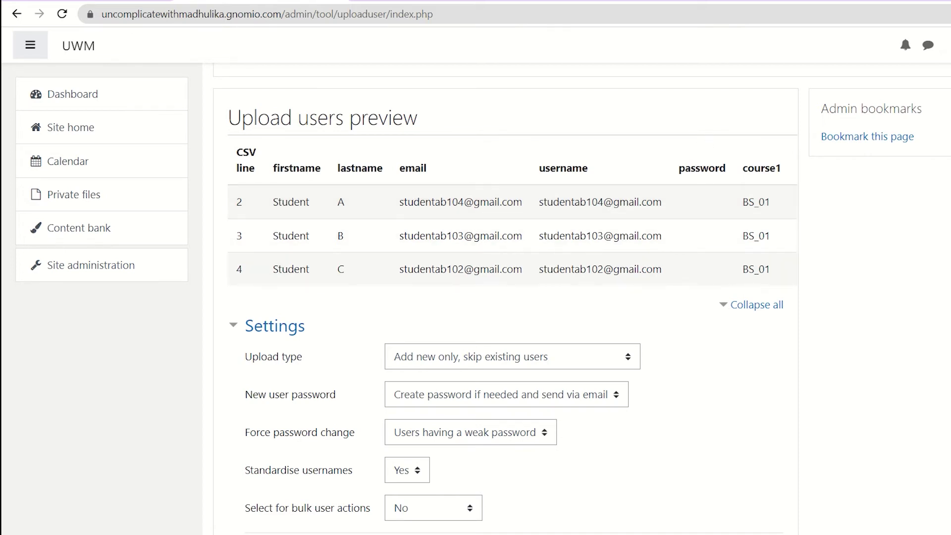
scroll(505, 297, down, 3)
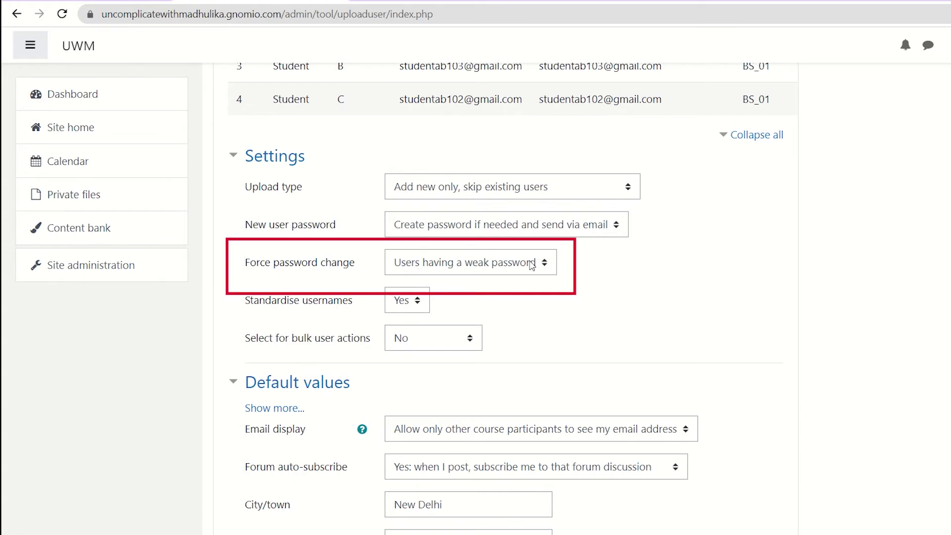
click(547, 265)
click(405, 314)
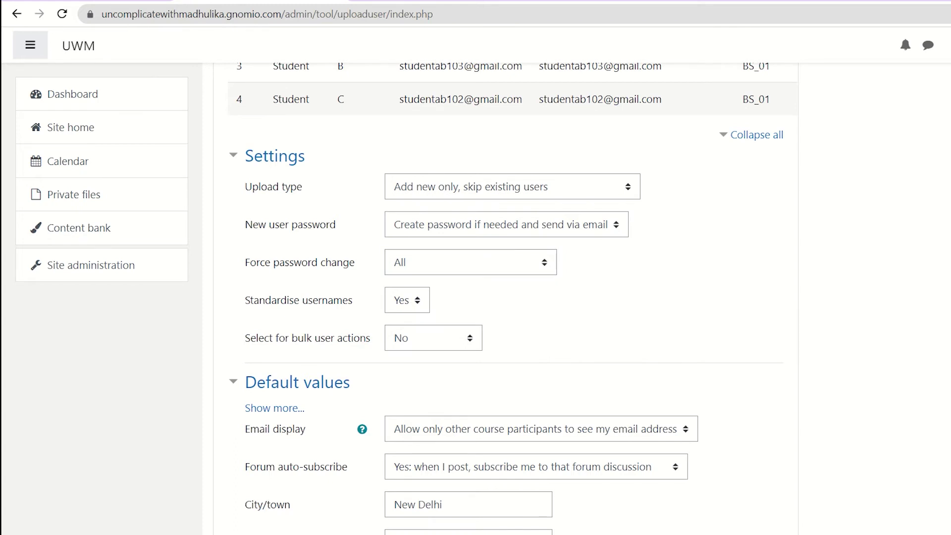
scroll(513, 298, down, 5)
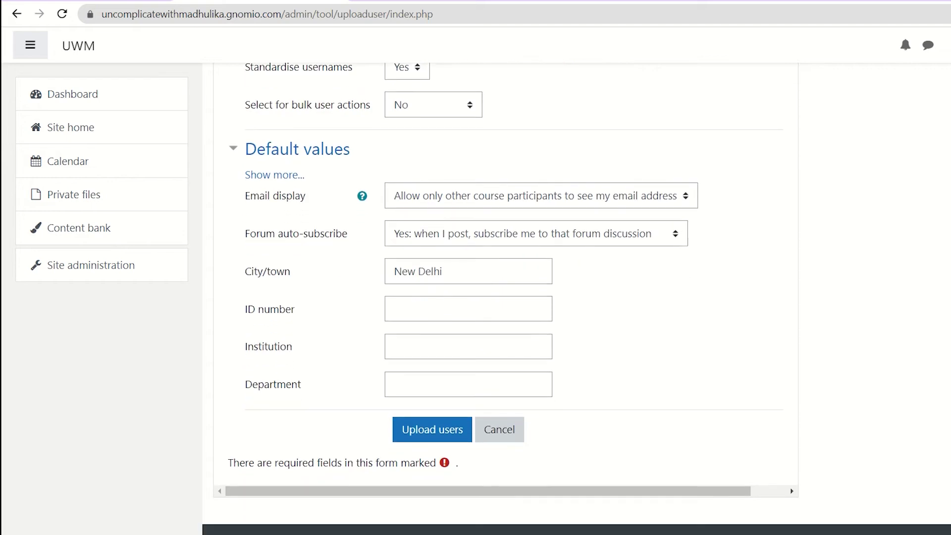
Create the three student accounts from the CSV and continue past the upload results.
click(429, 434)
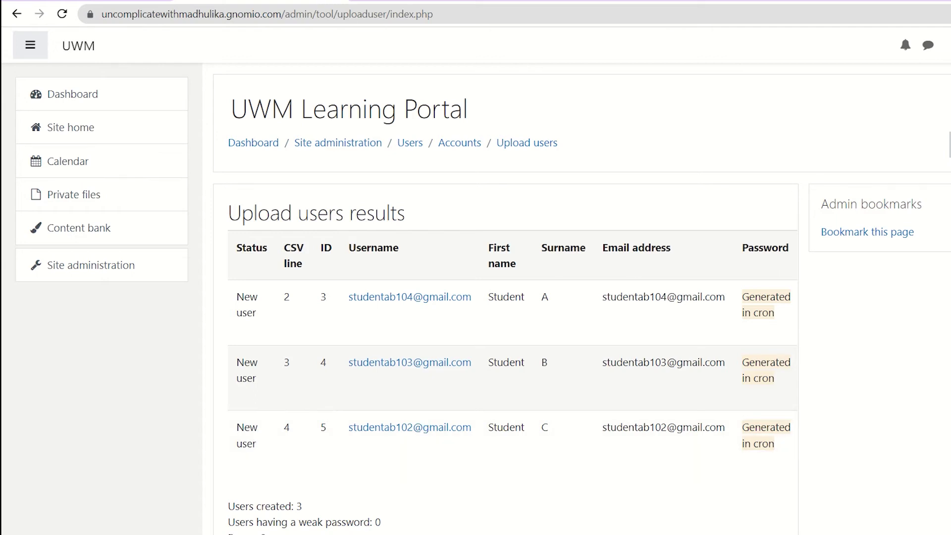
scroll(466, 426, down, 3)
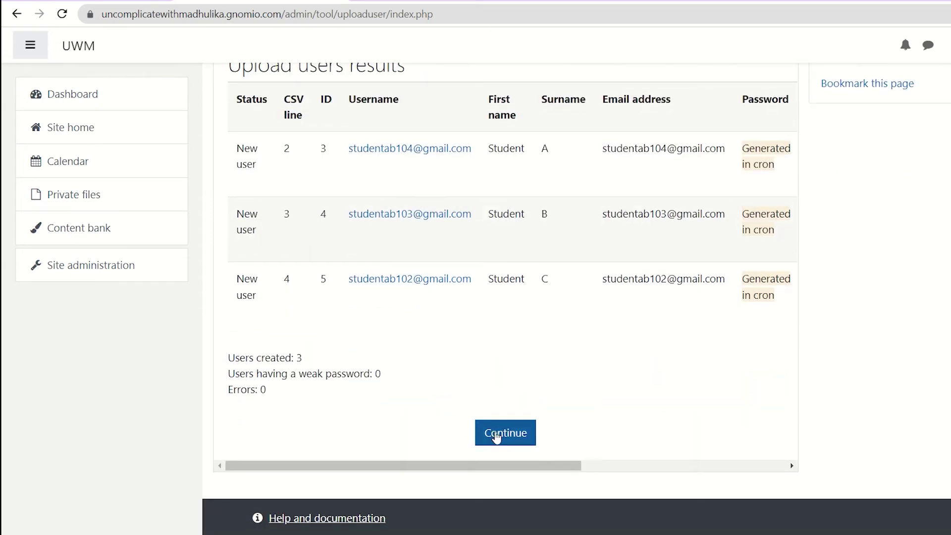
click(496, 436)
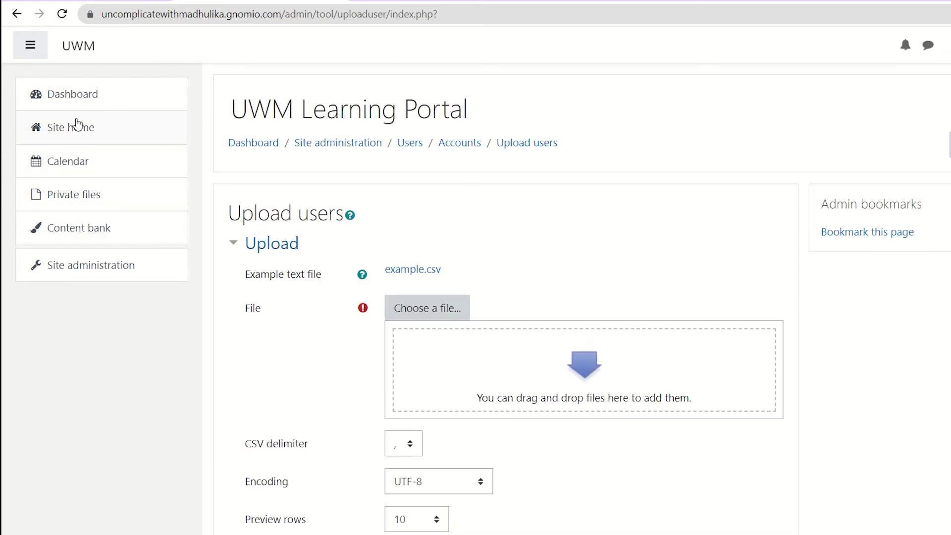
Return to Site home and scroll down to Available courses.
click(79, 127)
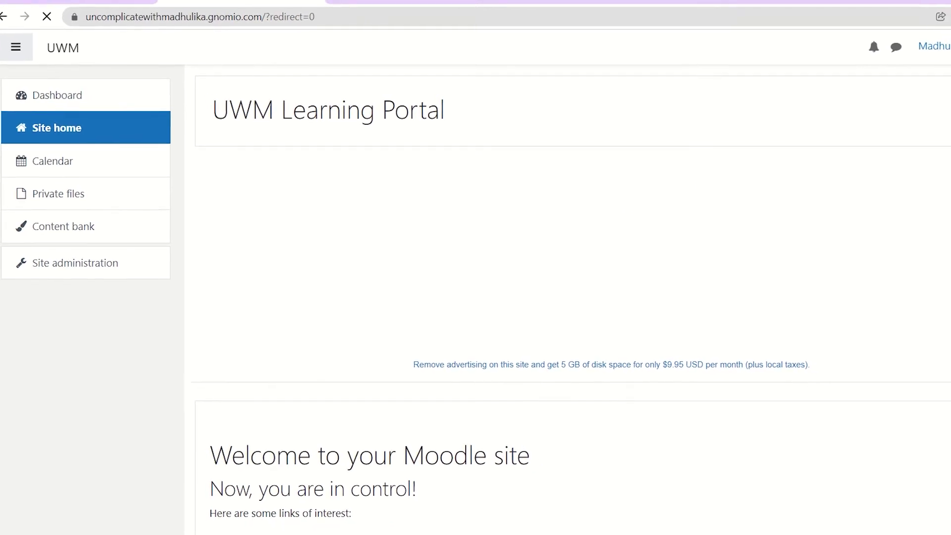
scroll(570, 297, down, 5)
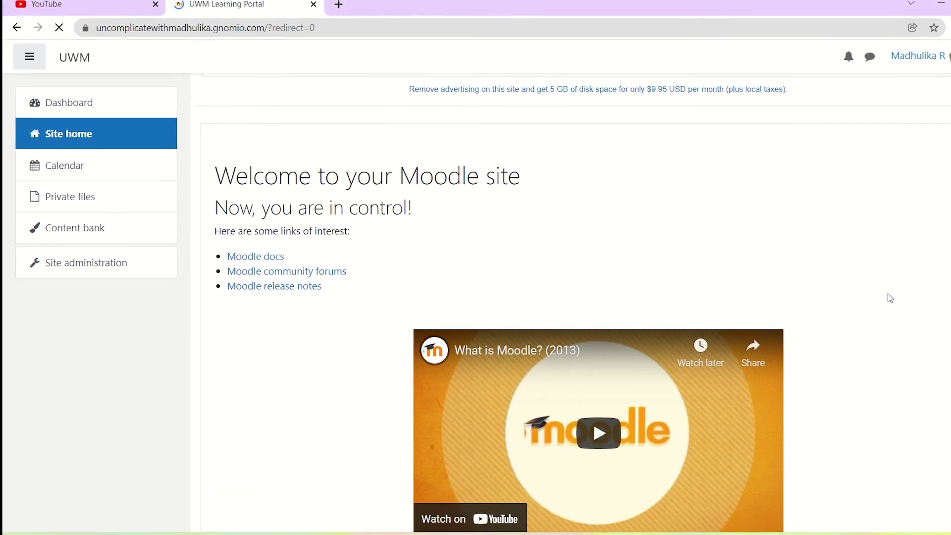
scroll(889, 298, down, 7)
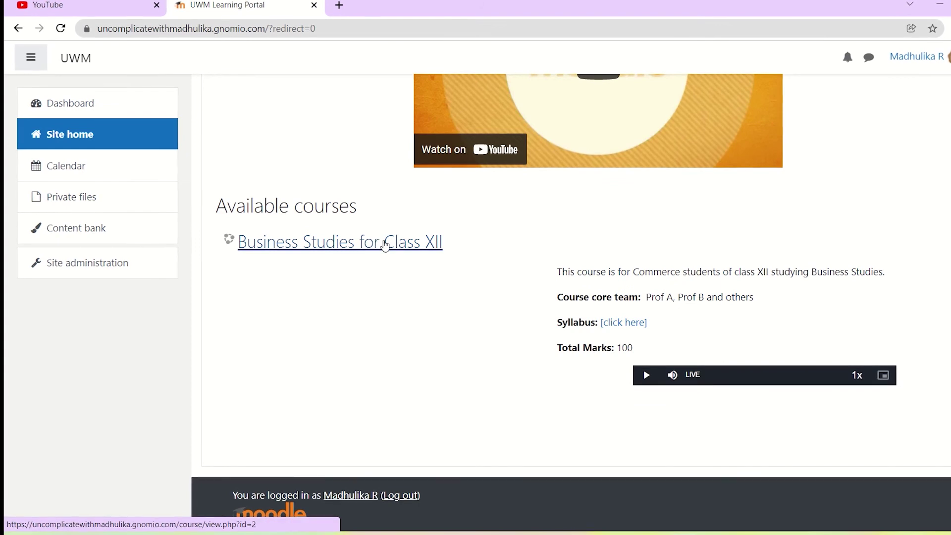
Open Business Studies for Class XII and view its Participants table.
click(385, 244)
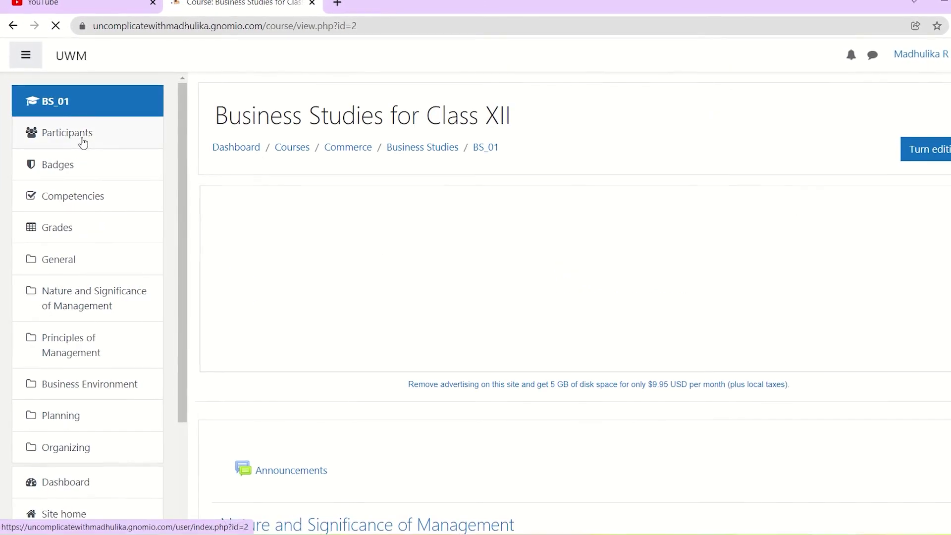
click(83, 143)
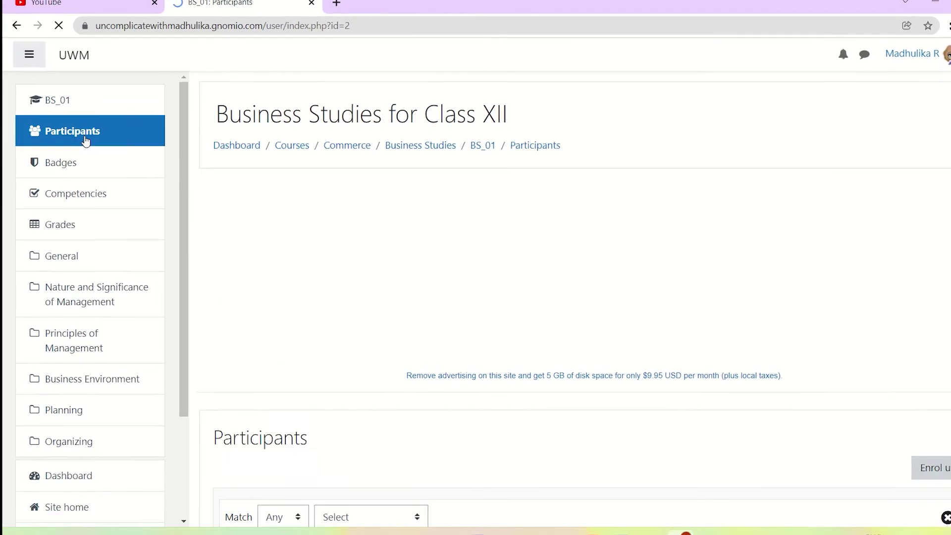
key(Page_Down)
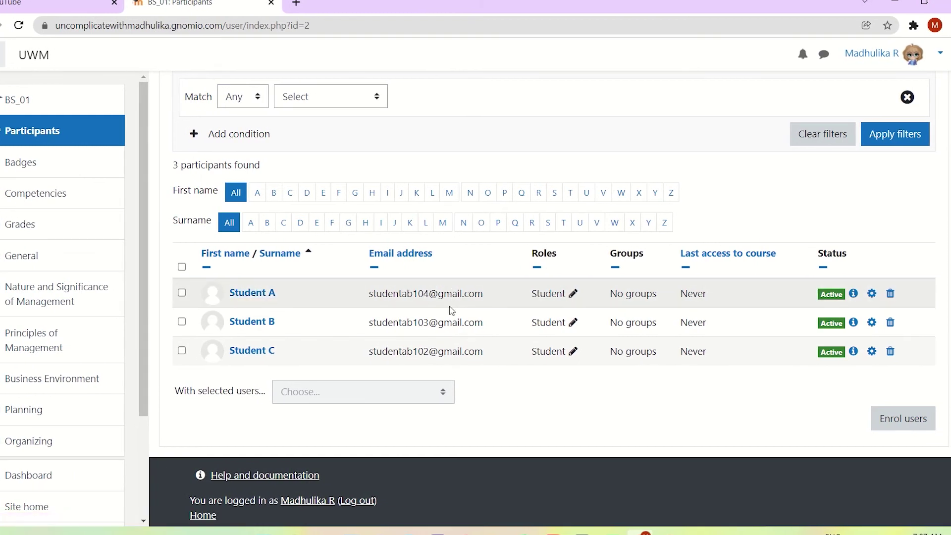
Enrol the logged-in account in course BS_01 with the Teacher role.
click(893, 428)
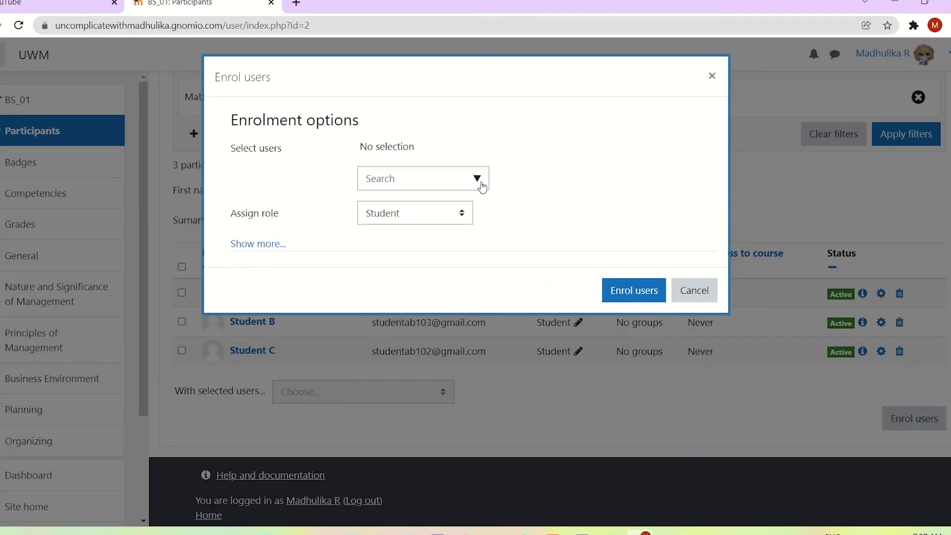
click(479, 181)
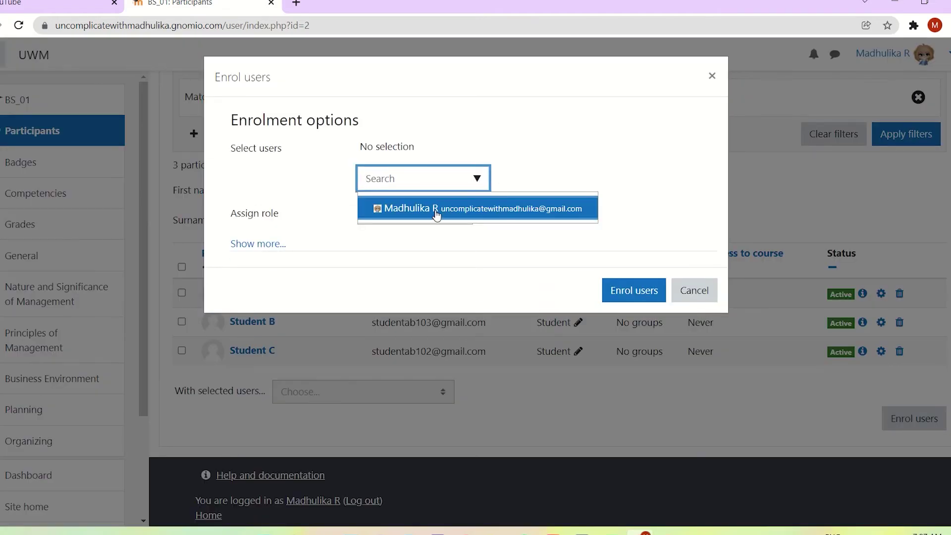
click(436, 212)
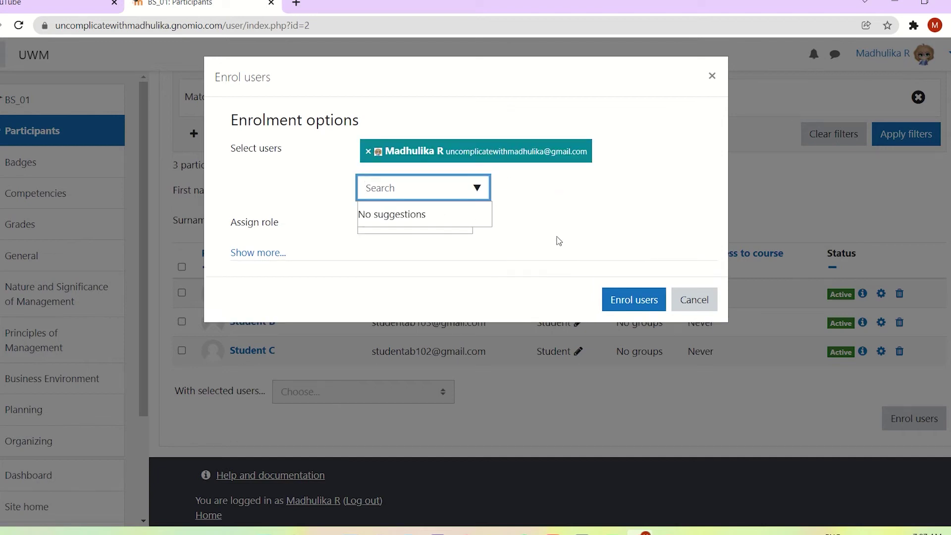
click(428, 277)
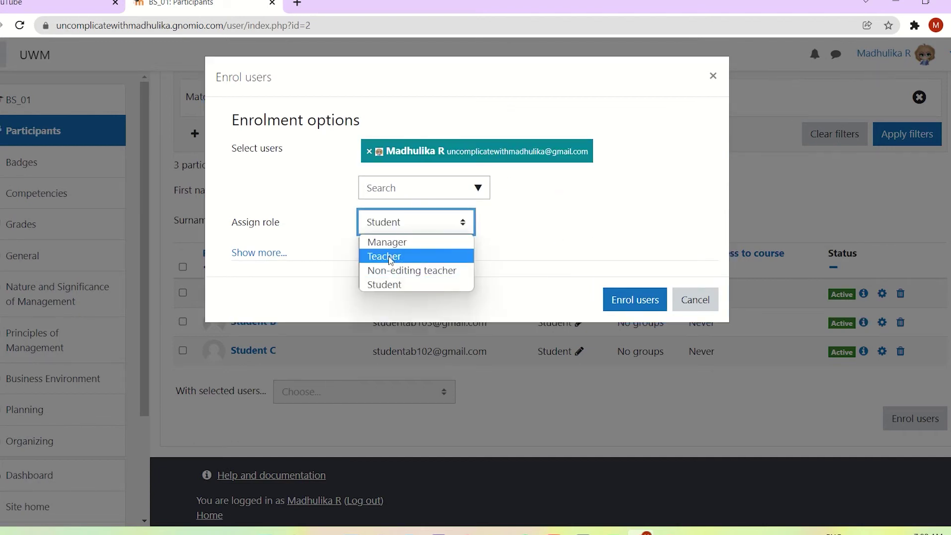
click(389, 256)
click(635, 299)
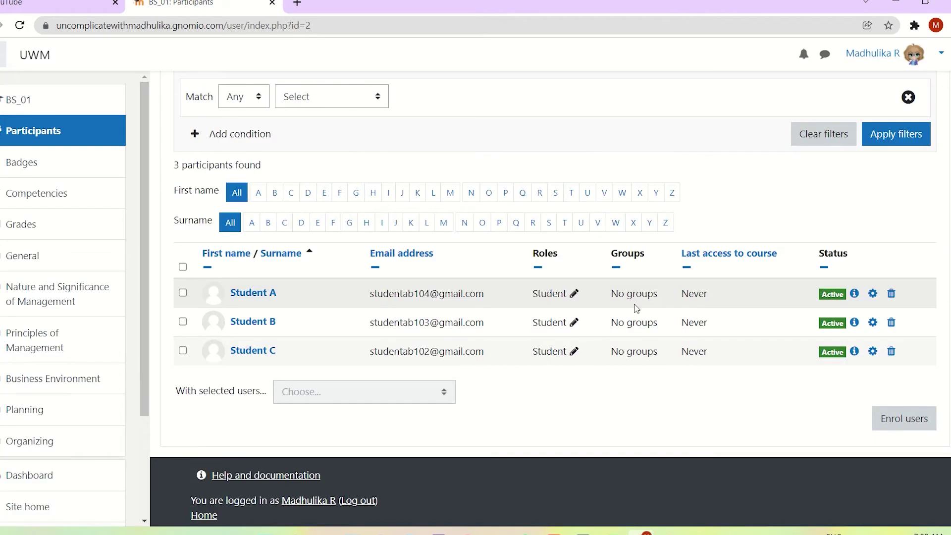
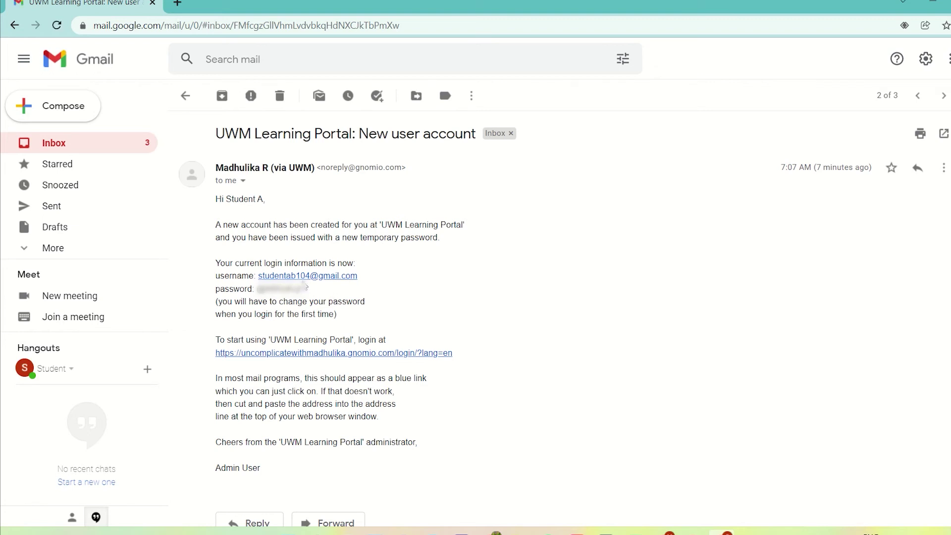
Open the login link in the 'UWM Learning Portal: New user account' email in a new tab.
click(345, 353)
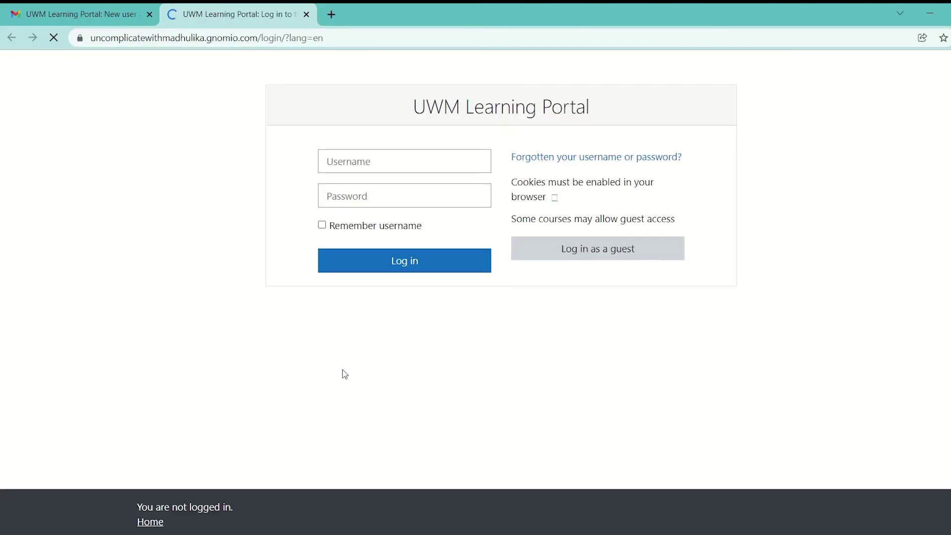
Log in to the portal with the emailed username and temporary password.
click(385, 194)
click(381, 158)
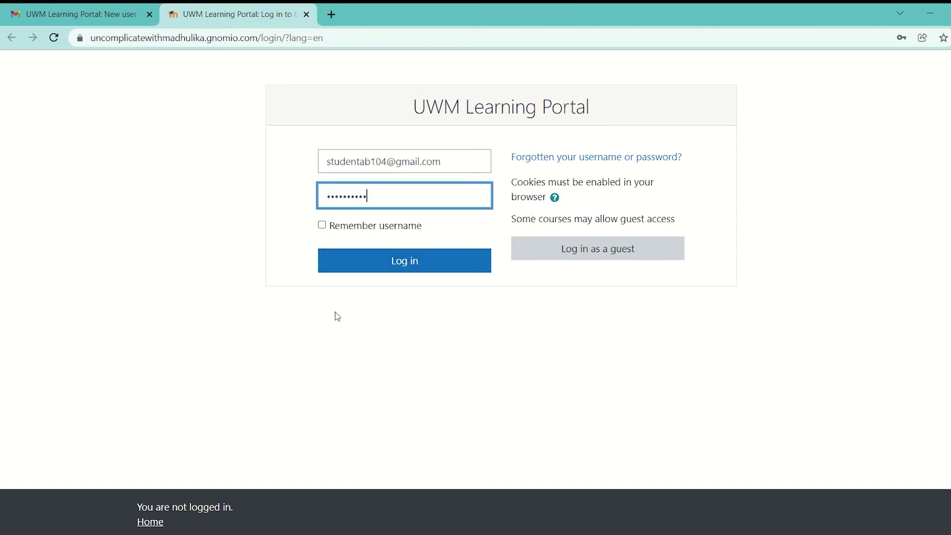
click(334, 321)
click(416, 268)
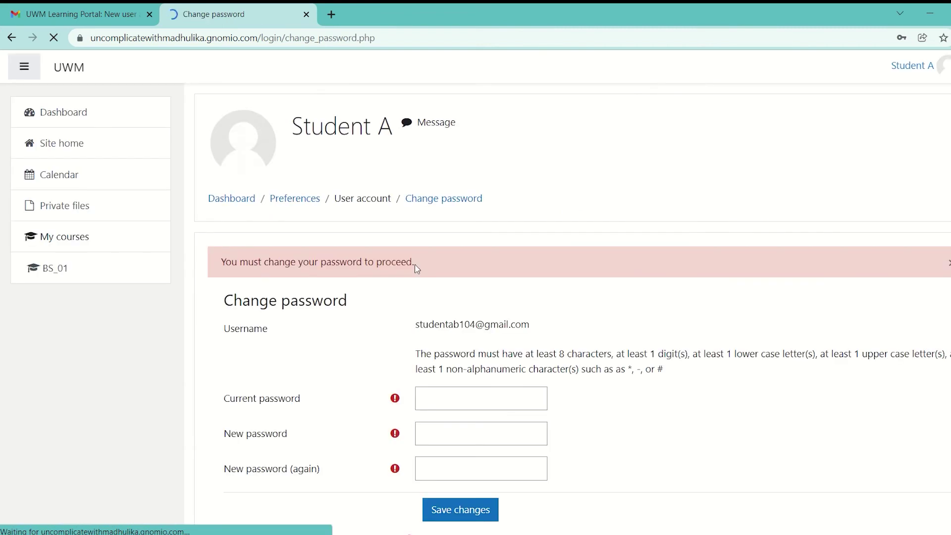
Paste the temporary password as current password, enter a new password, and save the change.
scroll(409, 531, down, 1)
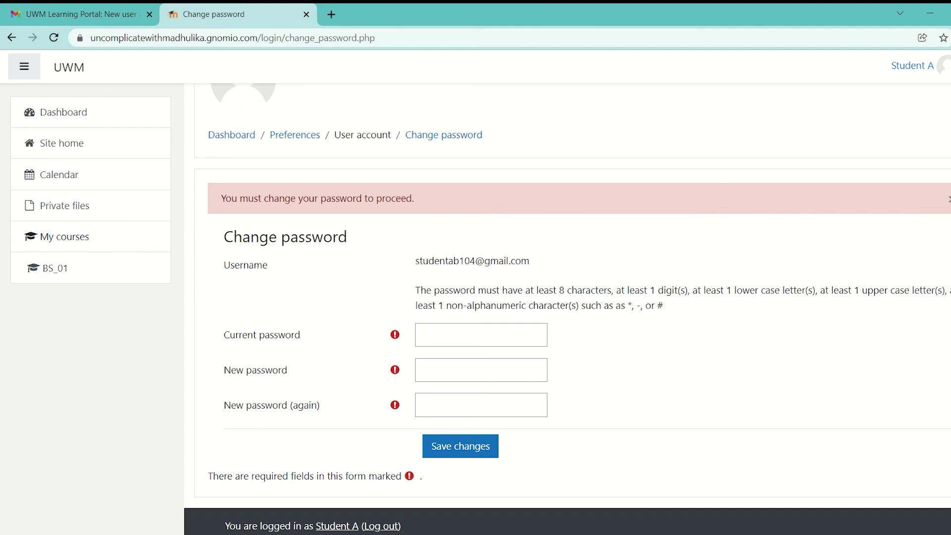
click(460, 332)
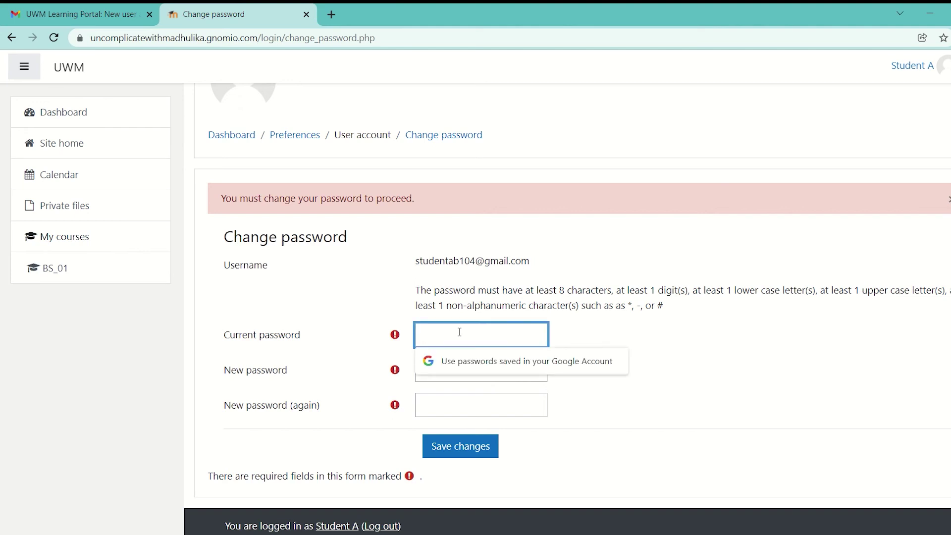
key(ctrl+v)
click(439, 369)
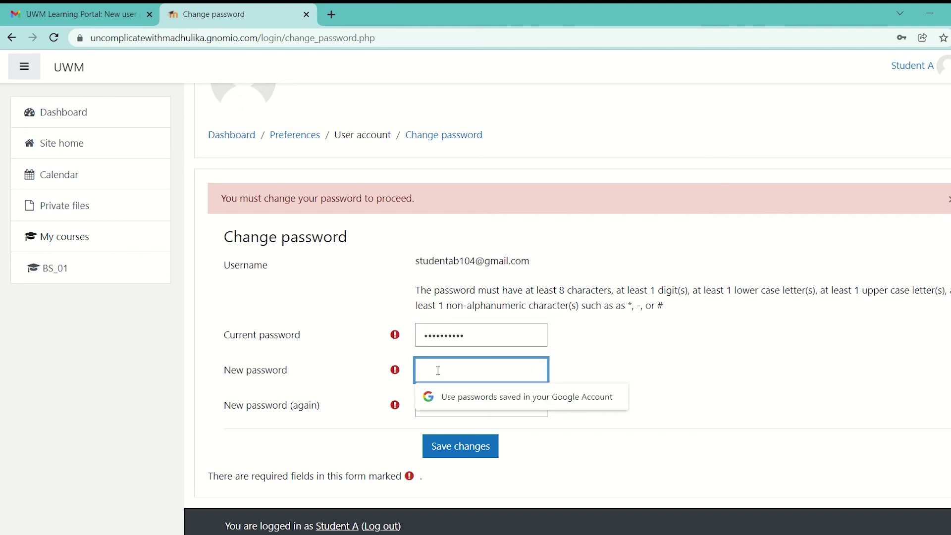
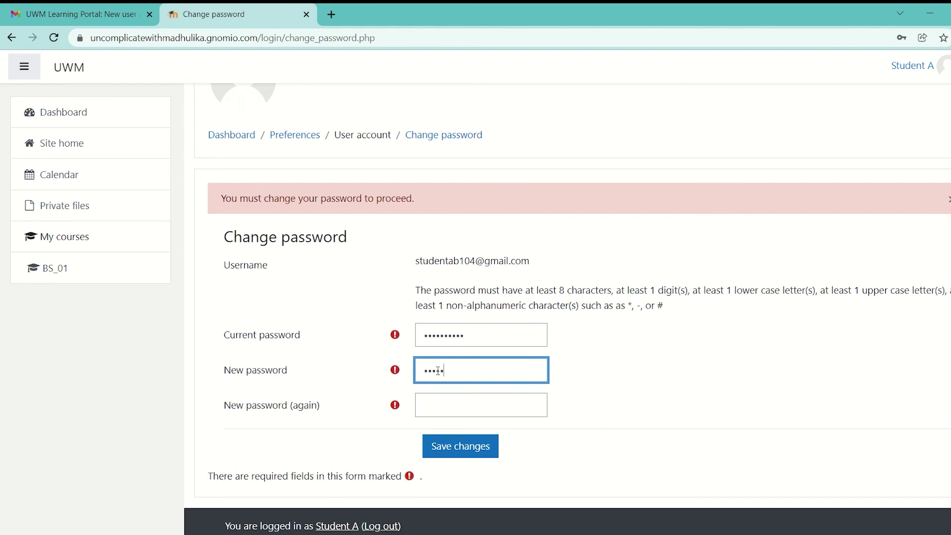
key(BackSpace)
key(BackSpace)
key(BackSpace)
key(BackSpace)
key(Tab)
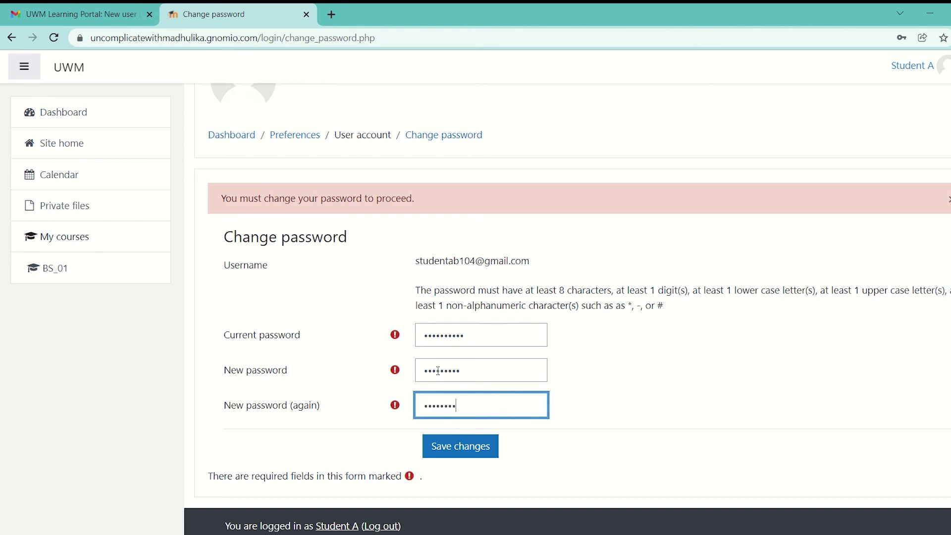
click(445, 446)
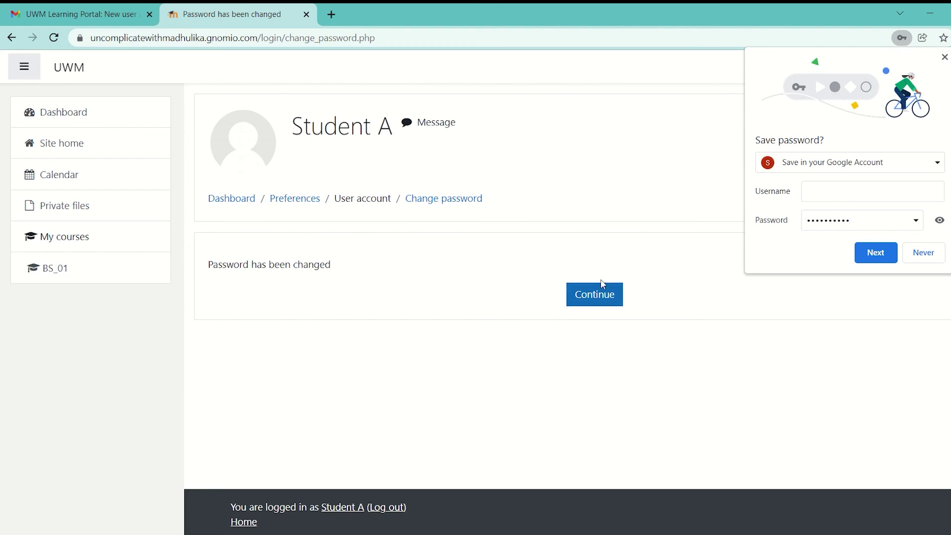
Decline Chrome's password save, go to Site home's Available courses, then reload the teacher's participants page.
click(924, 252)
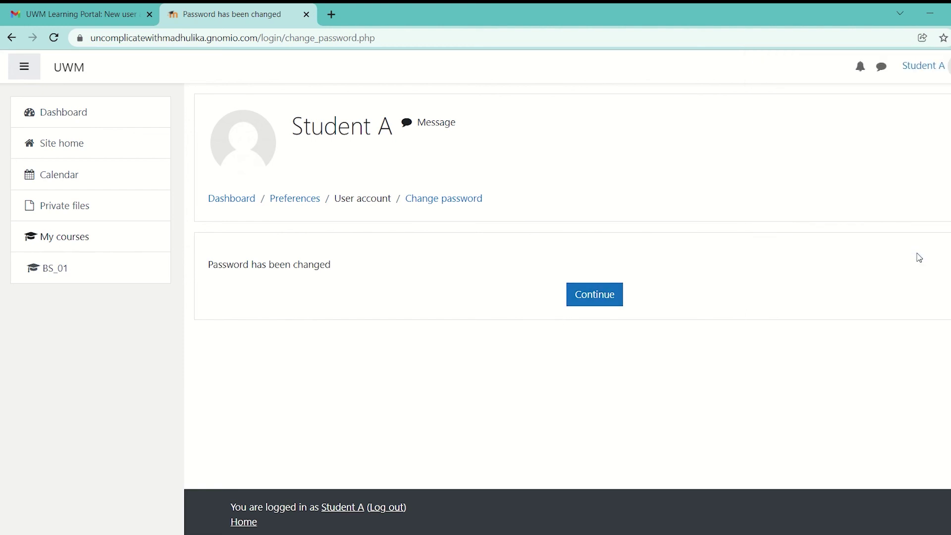
click(614, 304)
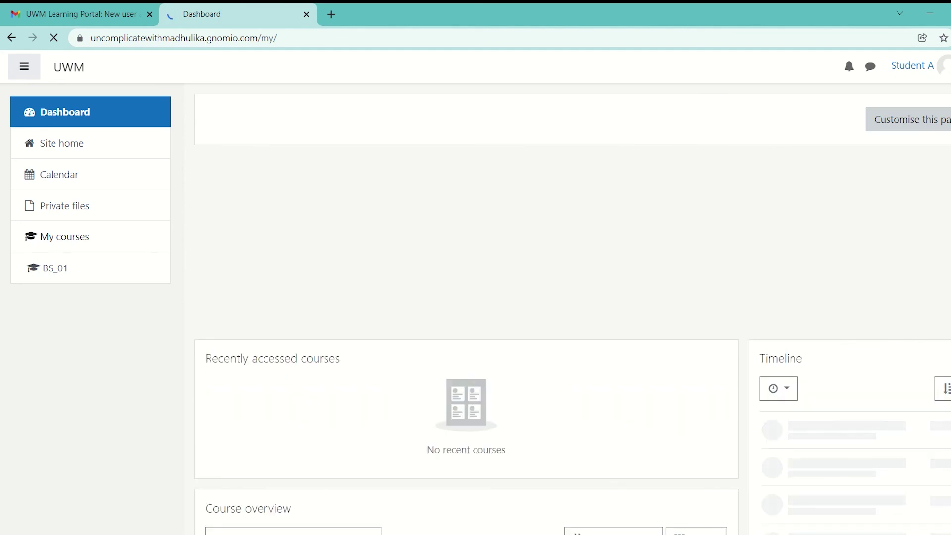
scroll(380, 319, down, 5)
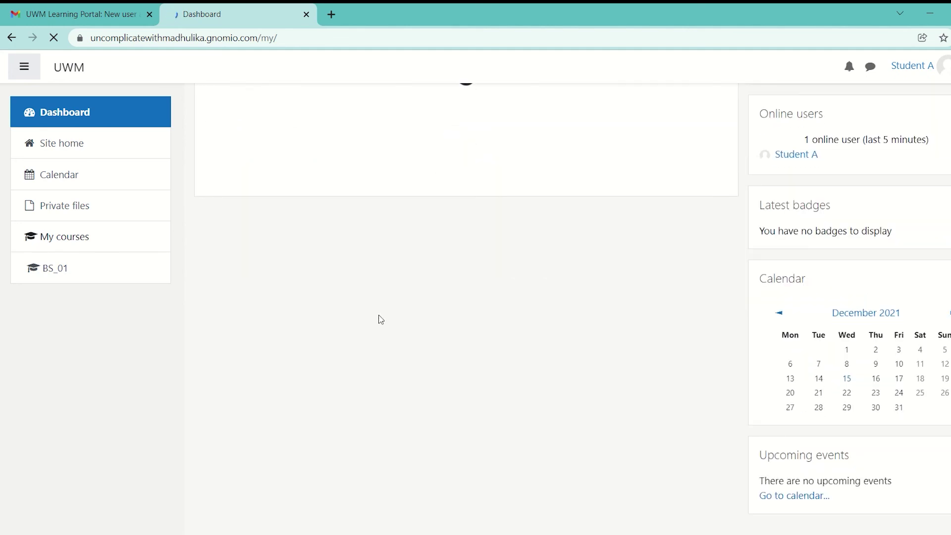
click(86, 147)
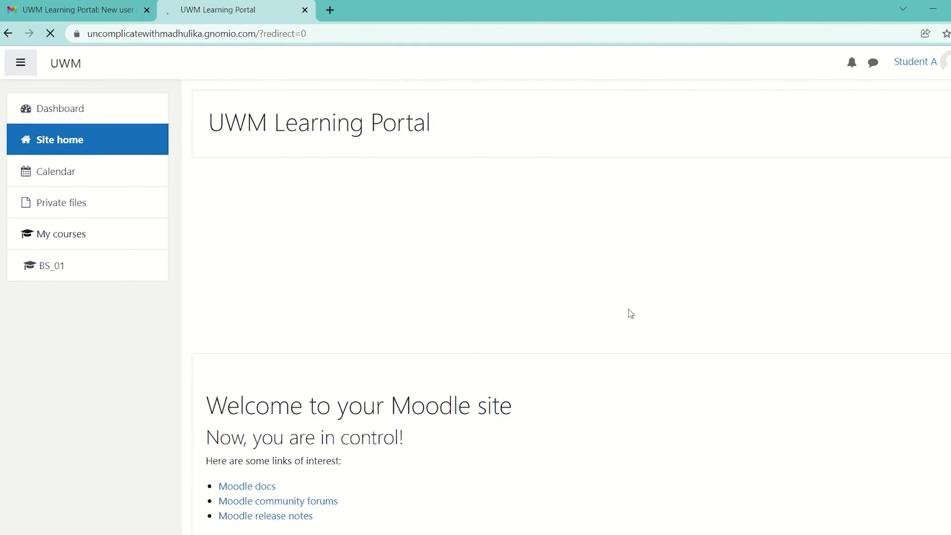
scroll(634, 306, down, 6)
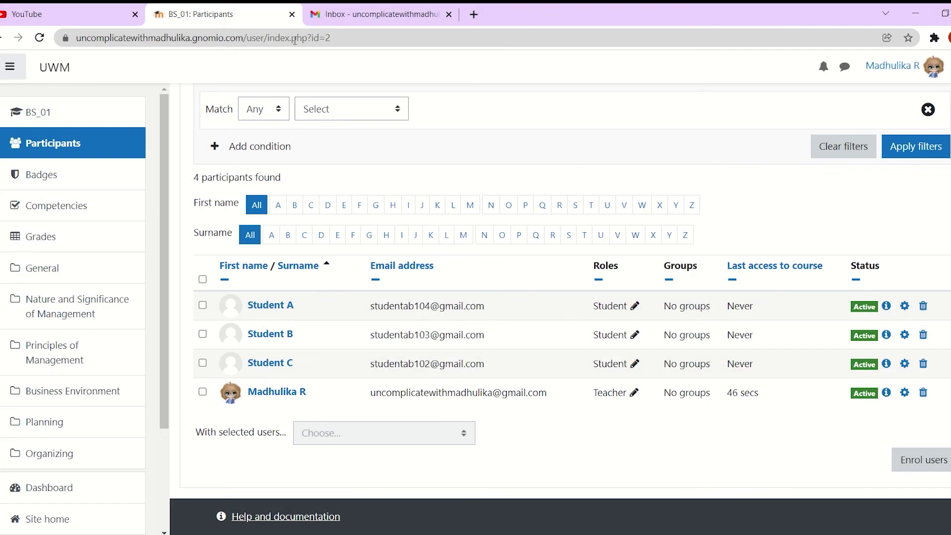
click(293, 40)
key(Return)
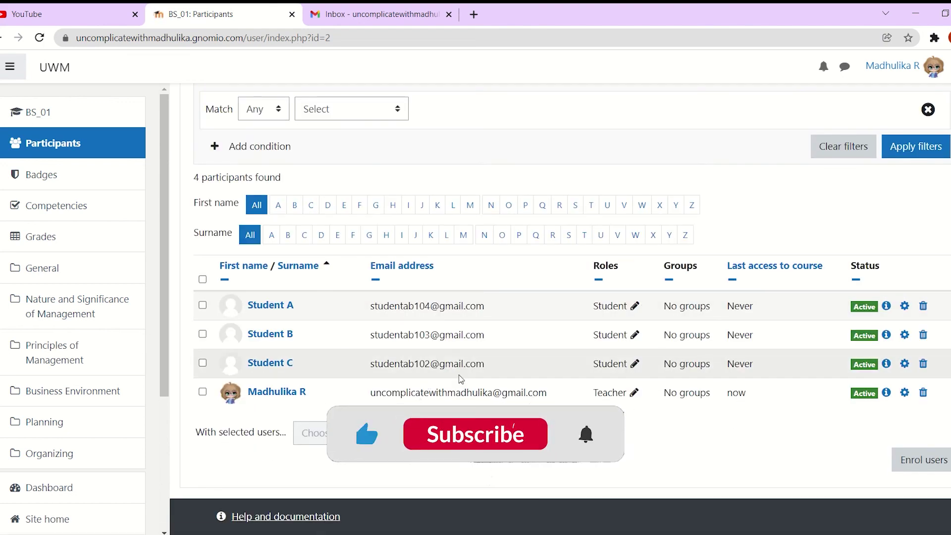
As the teacher, open BS_01's Participants list and scroll through the enrolled students.
click(34, 119)
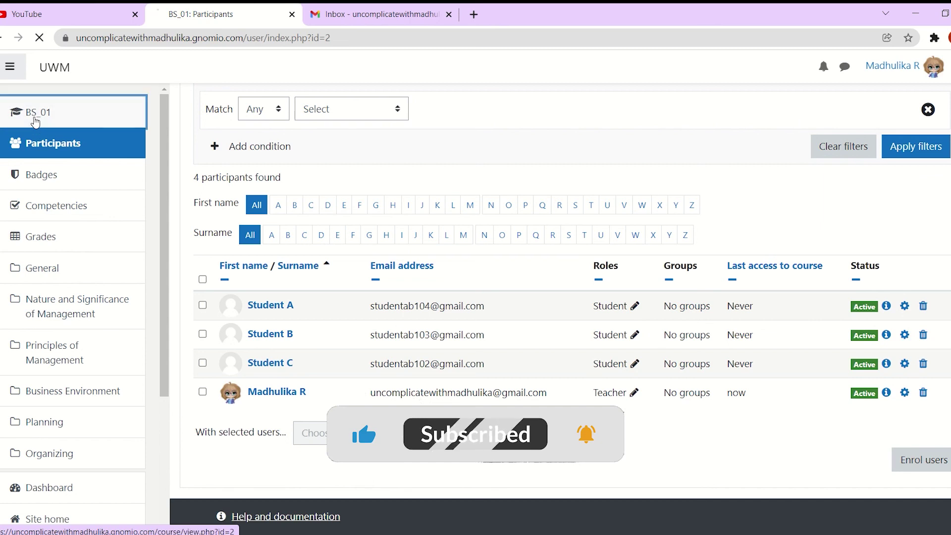
click(60, 149)
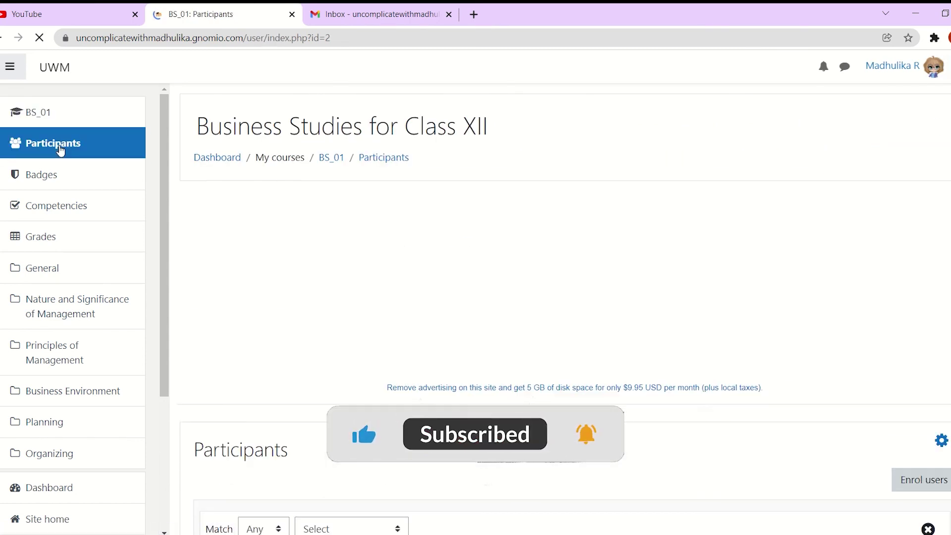
scroll(397, 176, down, 5)
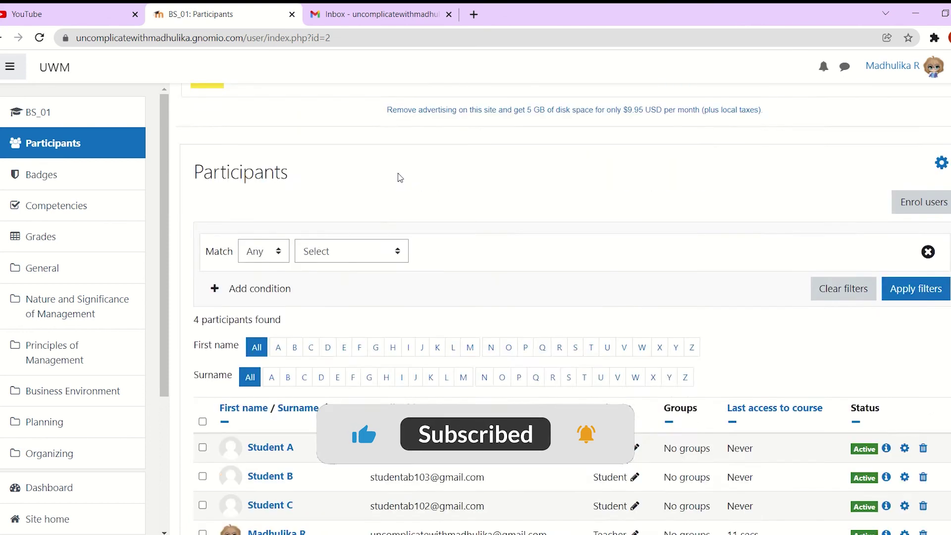
scroll(400, 177, down, 2)
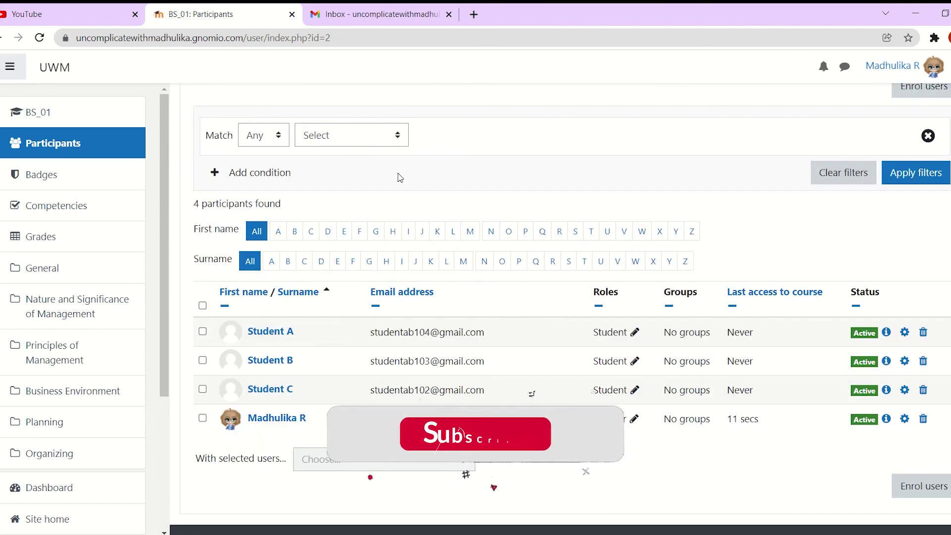
scroll(400, 177, up, 1)
scroll(400, 178, up, 7)
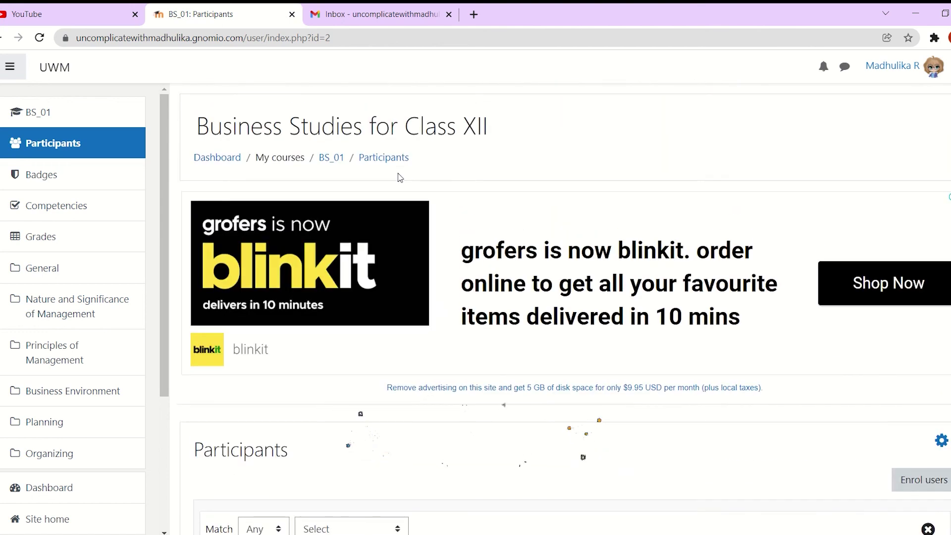